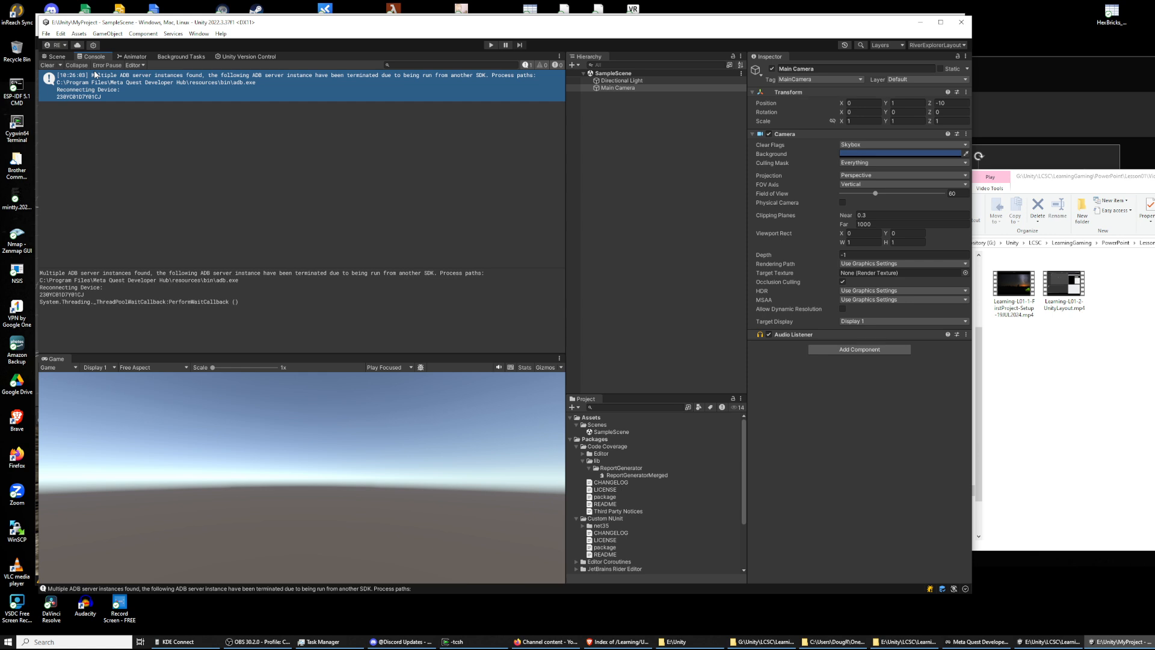
Step: Clear the console messages and load the saved RiverExplorerLayout editor layout
click(46, 66)
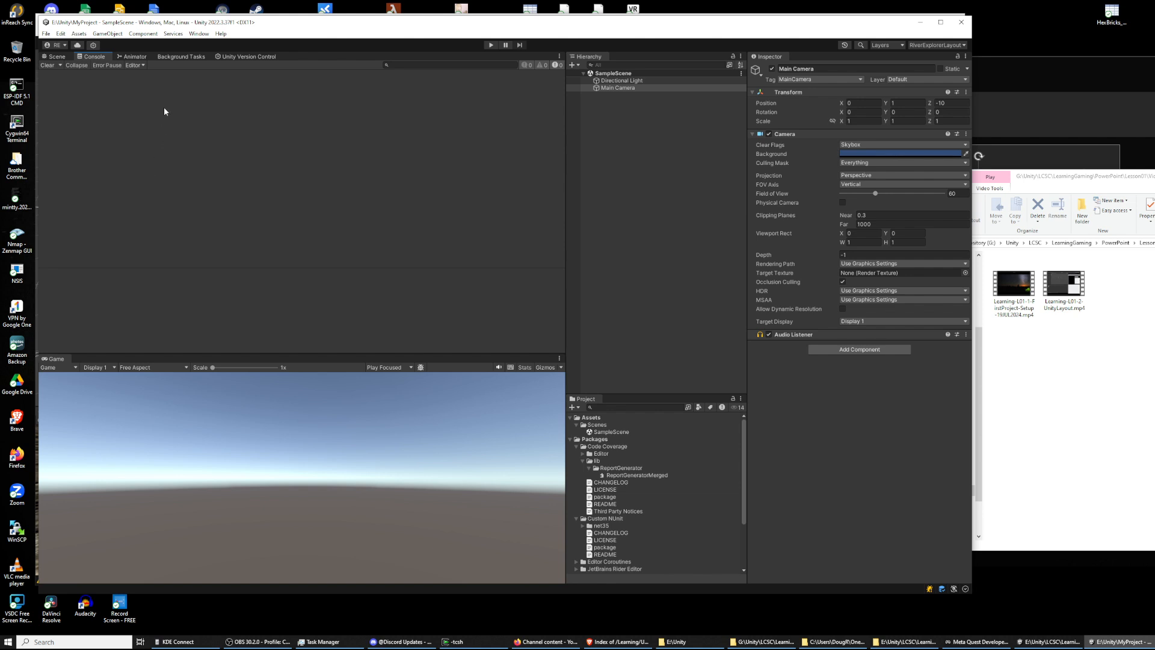
mouse_move(342, 22)
mouse_down()
mouse_move(306, 16)
mouse_move(333, 14)
mouse_up()
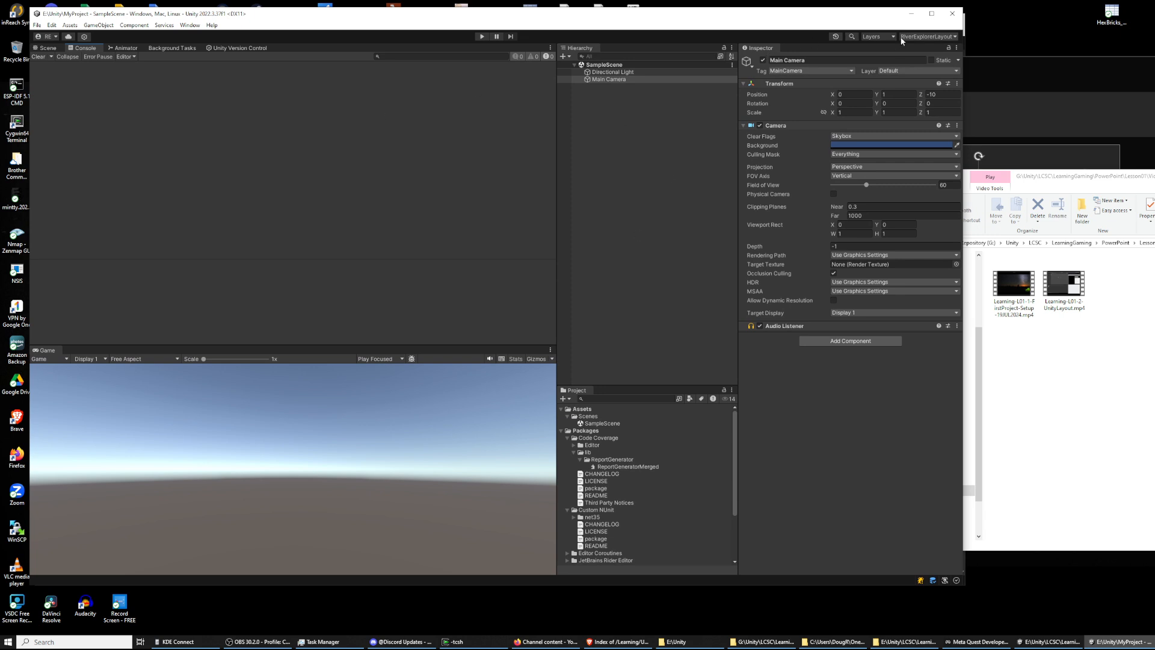
click(928, 36)
click(920, 77)
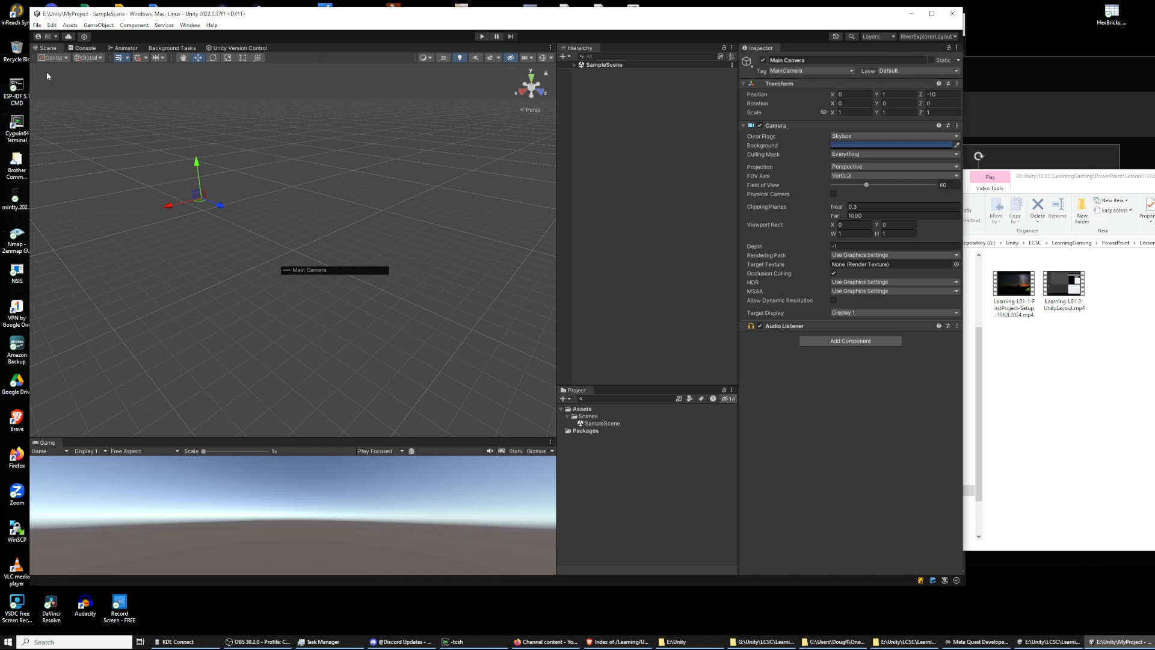
Step: Open the Package Manager and place its window over the scene view
click(190, 25)
click(211, 175)
drag(656, 116, 283, 51)
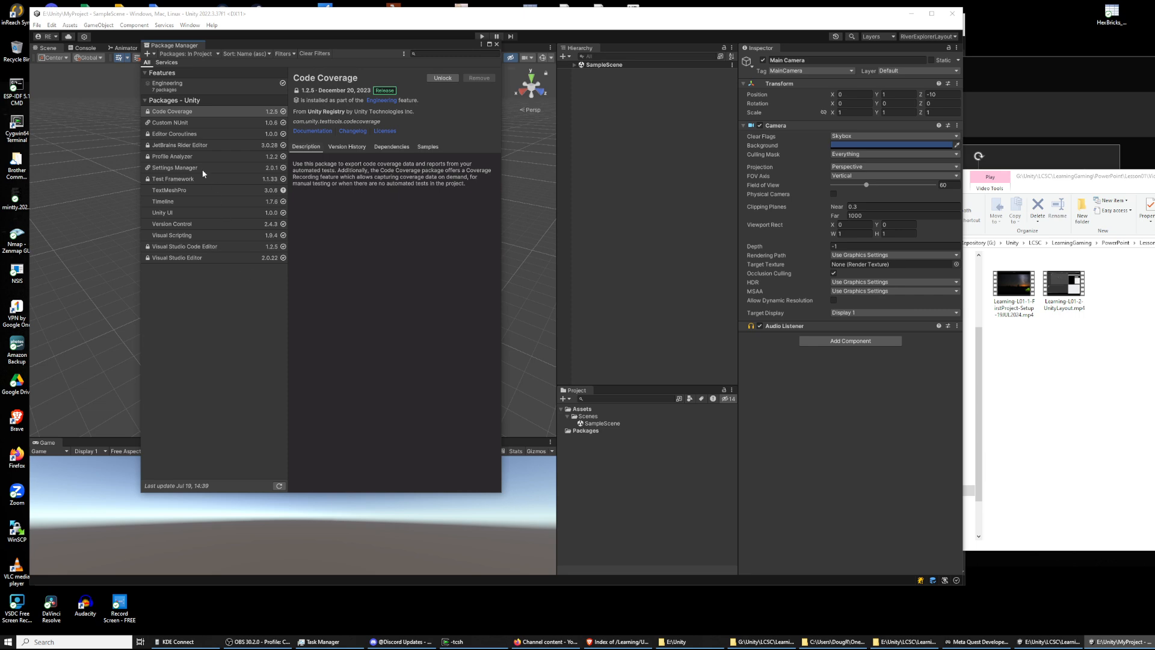
Step: View the built-in packages and load the complete list of packages under My Assets
click(211, 54)
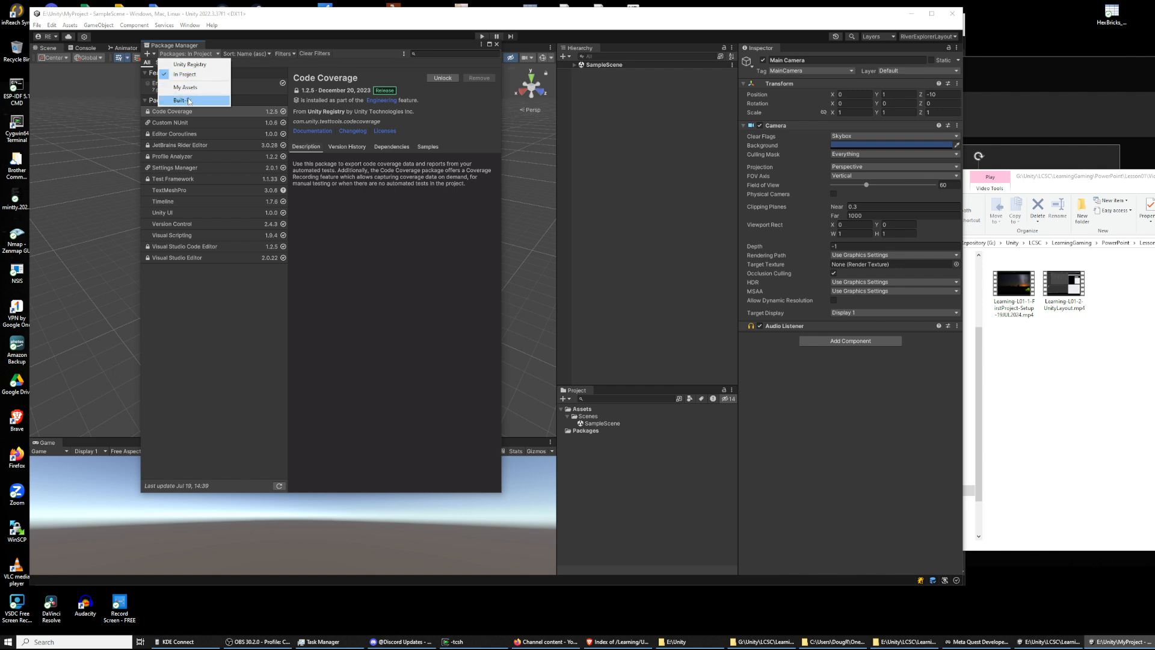
click(187, 101)
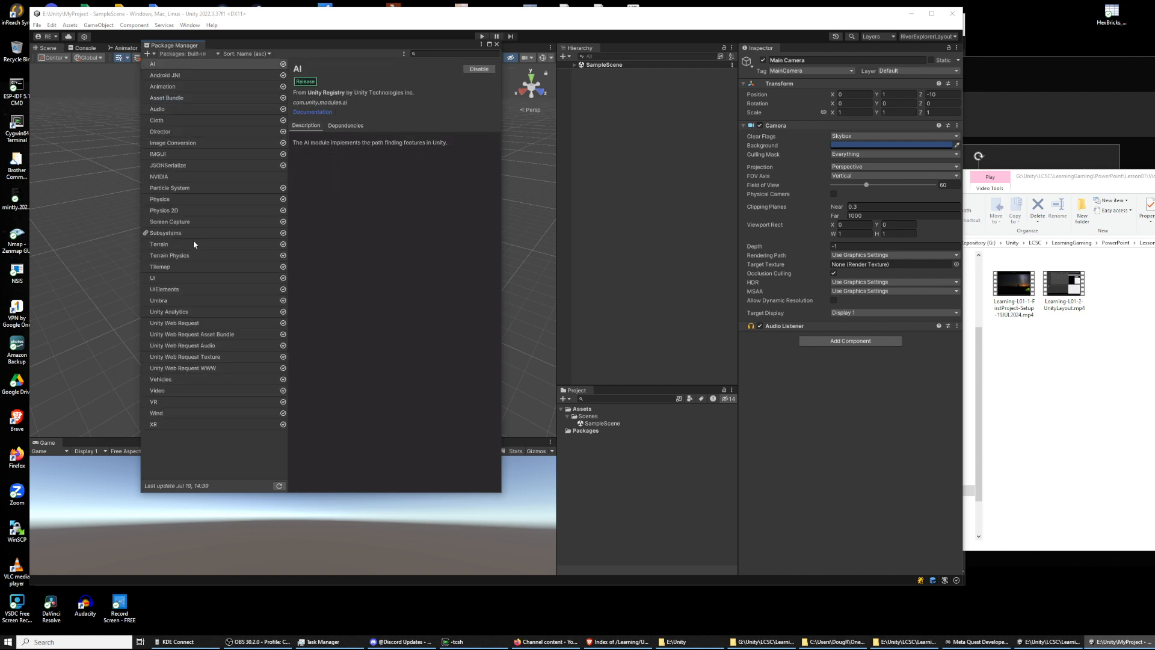
click(215, 52)
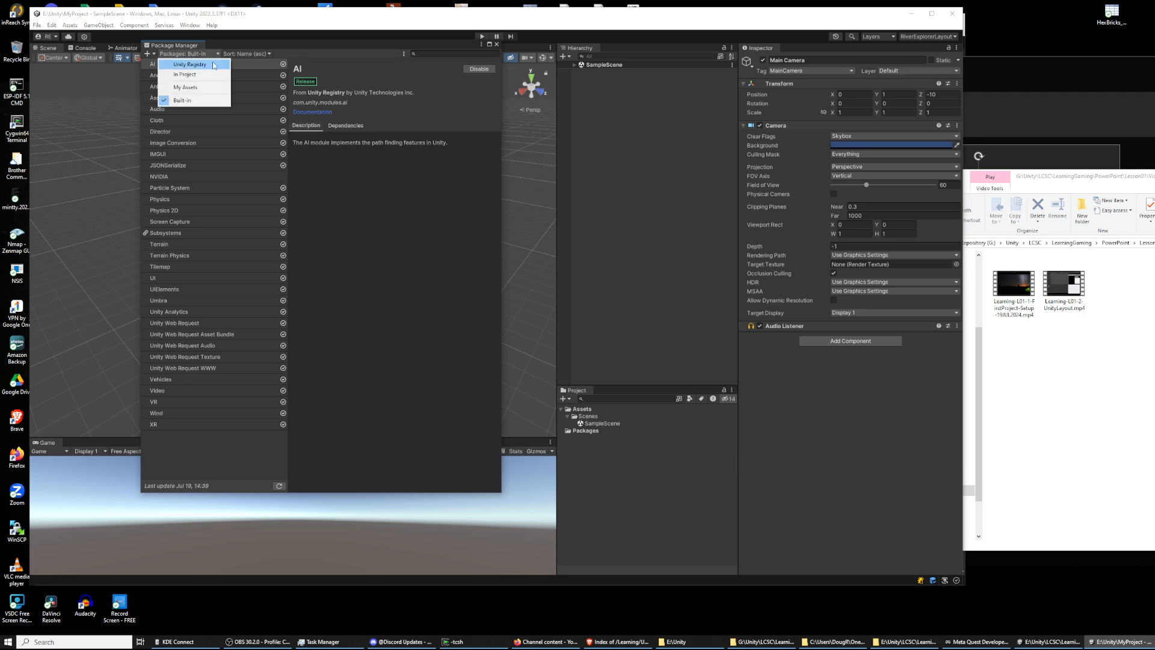
click(185, 90)
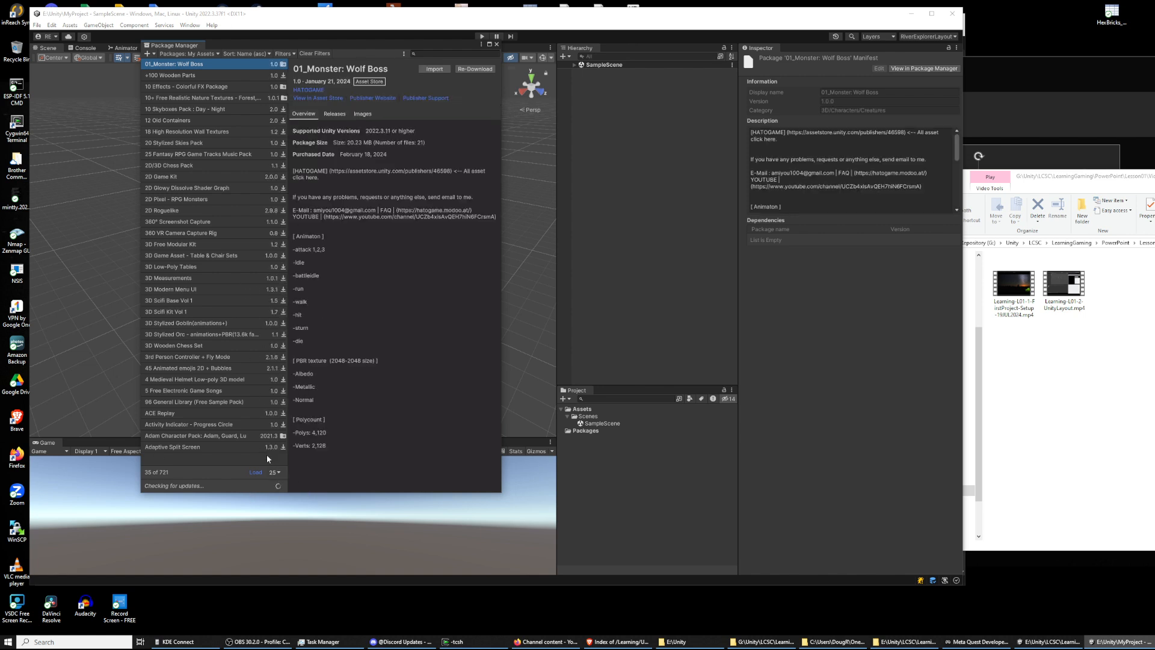
click(277, 473)
click(288, 504)
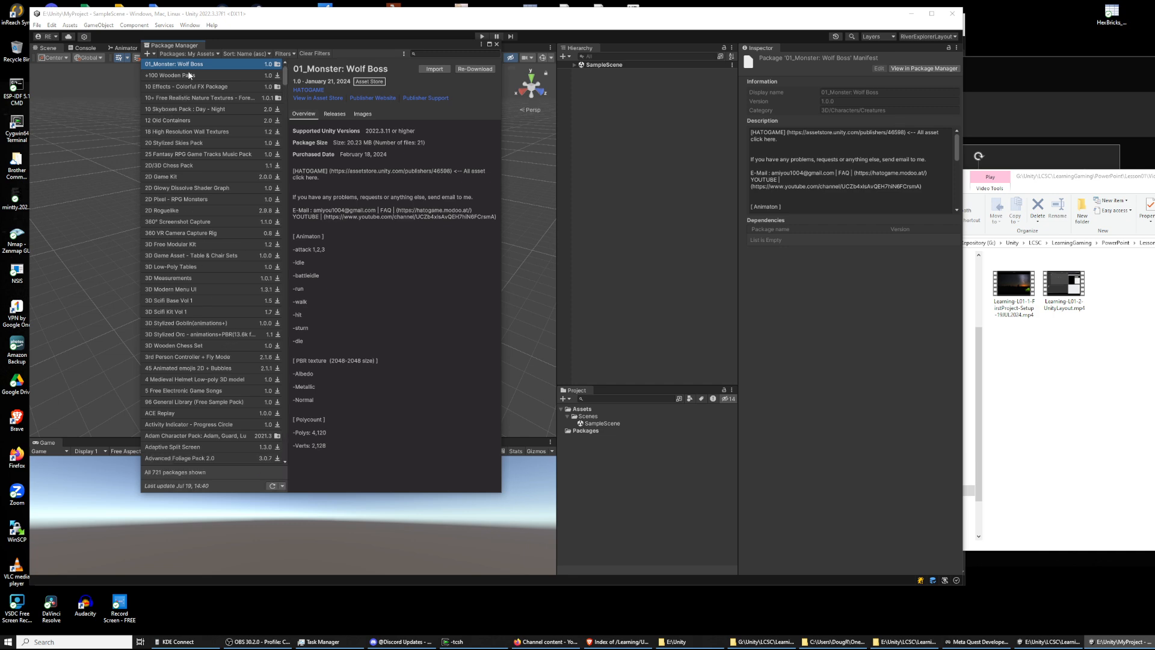
Step: Find the Input System package in the Unity Registry, install it and accept enabling the new input backends with an editor restart
click(212, 54)
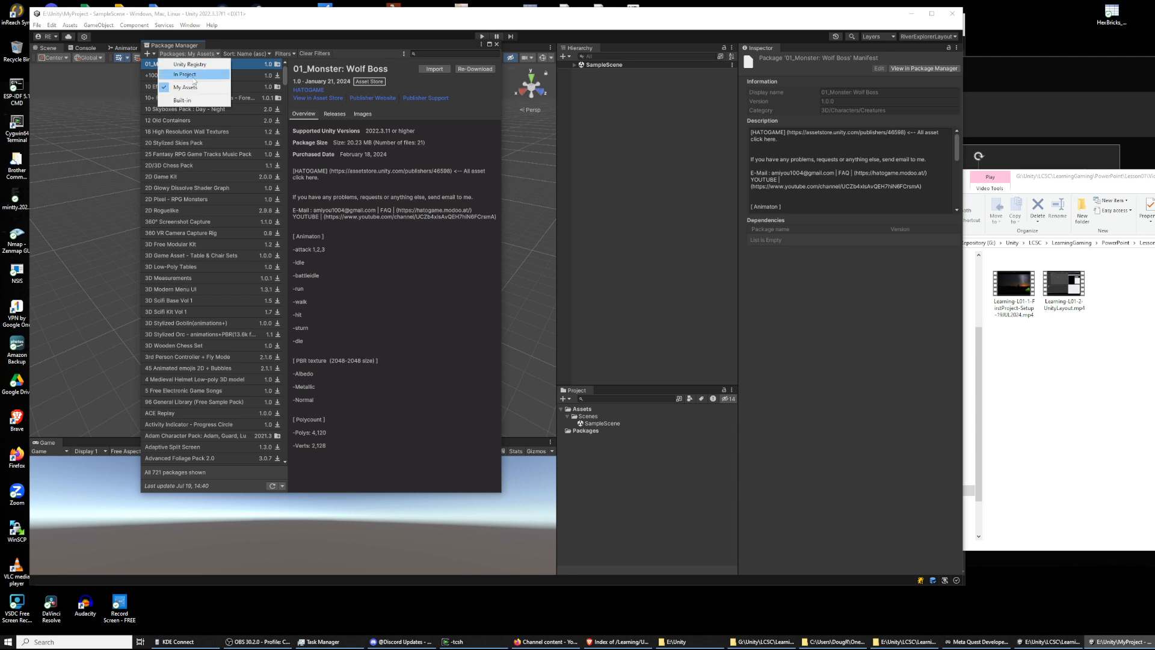
click(193, 64)
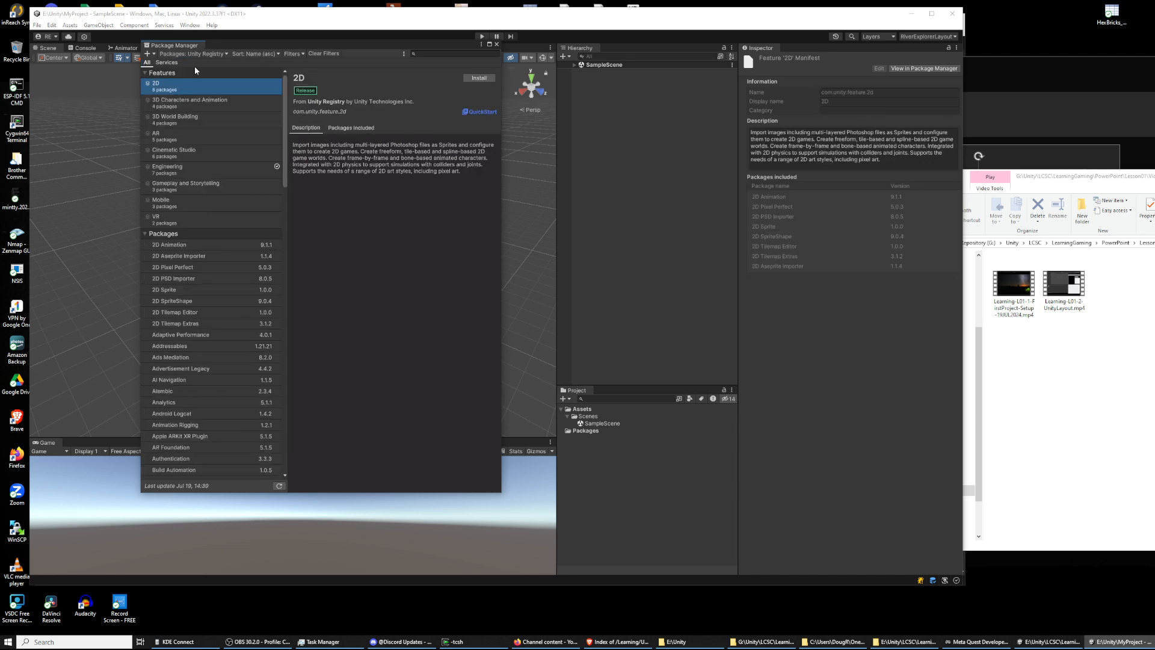
click(434, 53)
text(Input)
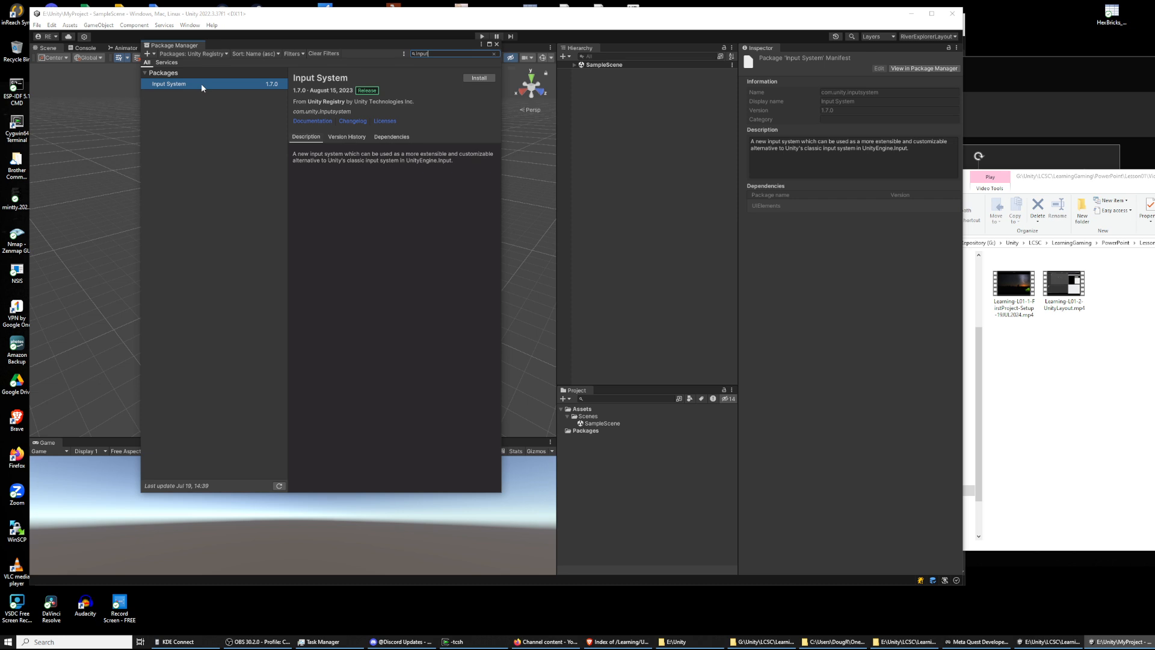
click(469, 79)
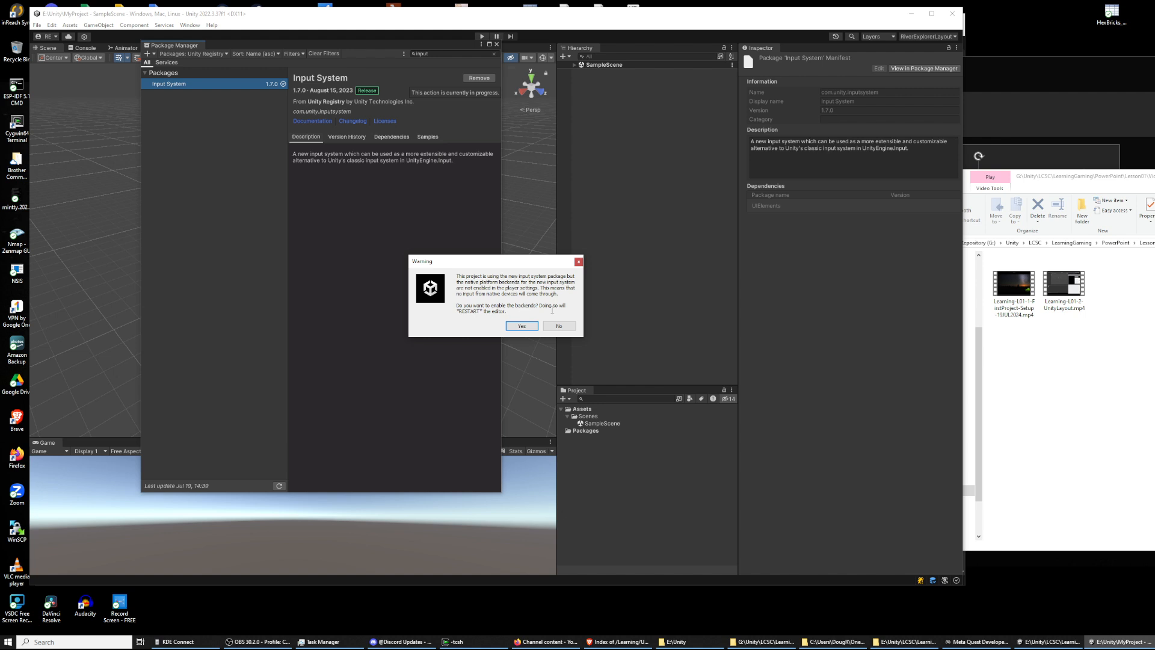
click(520, 327)
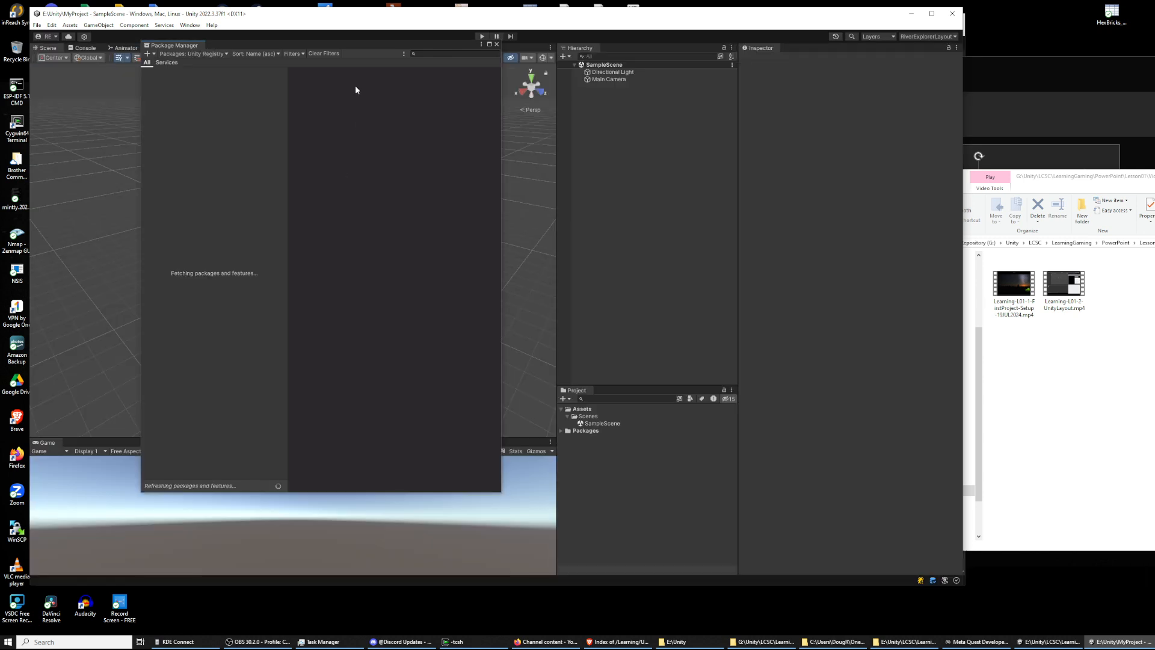
click(496, 45)
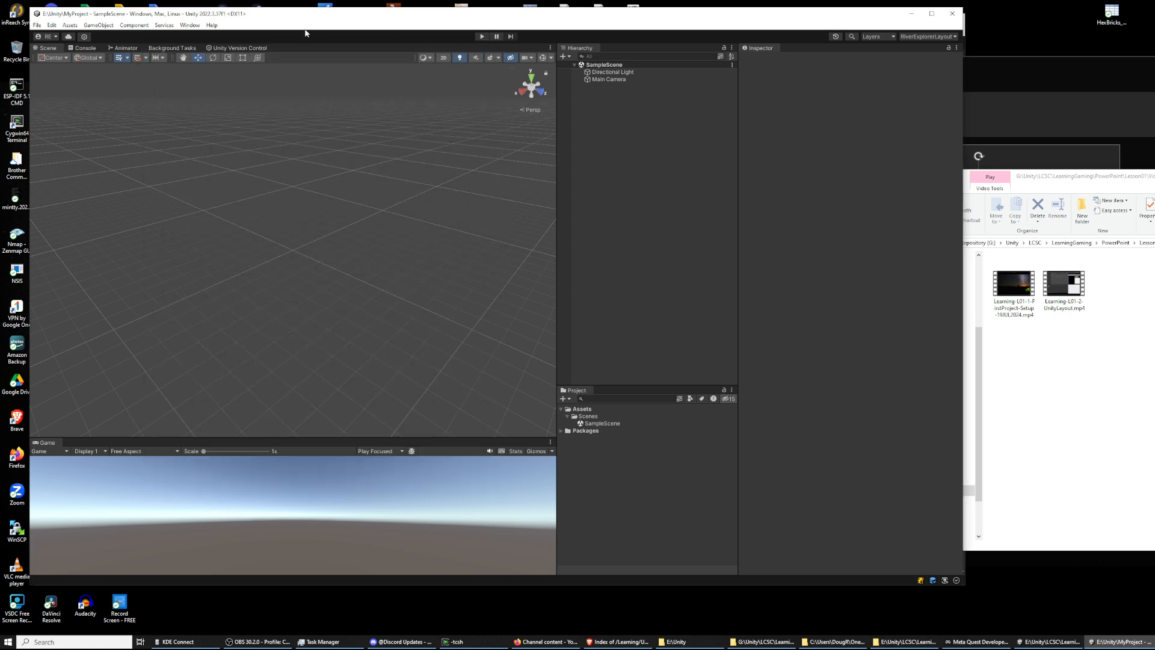
Step: In the Player project settings, set the company name to RiverExplorer and the product name to MyFirstProject
click(52, 26)
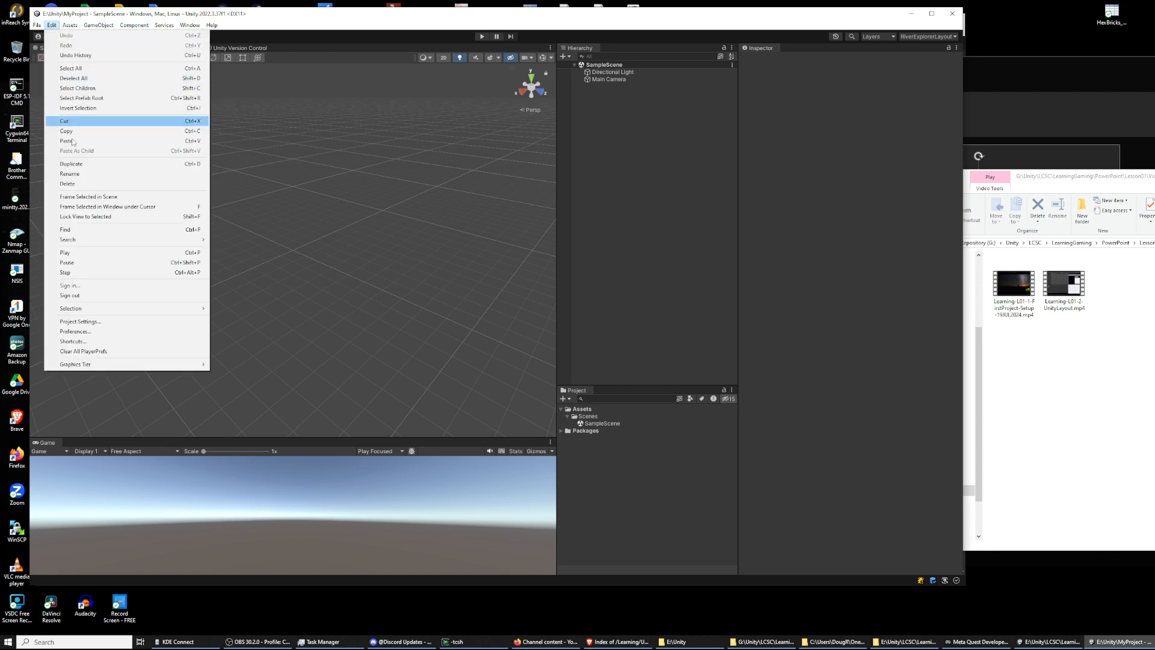
click(90, 322)
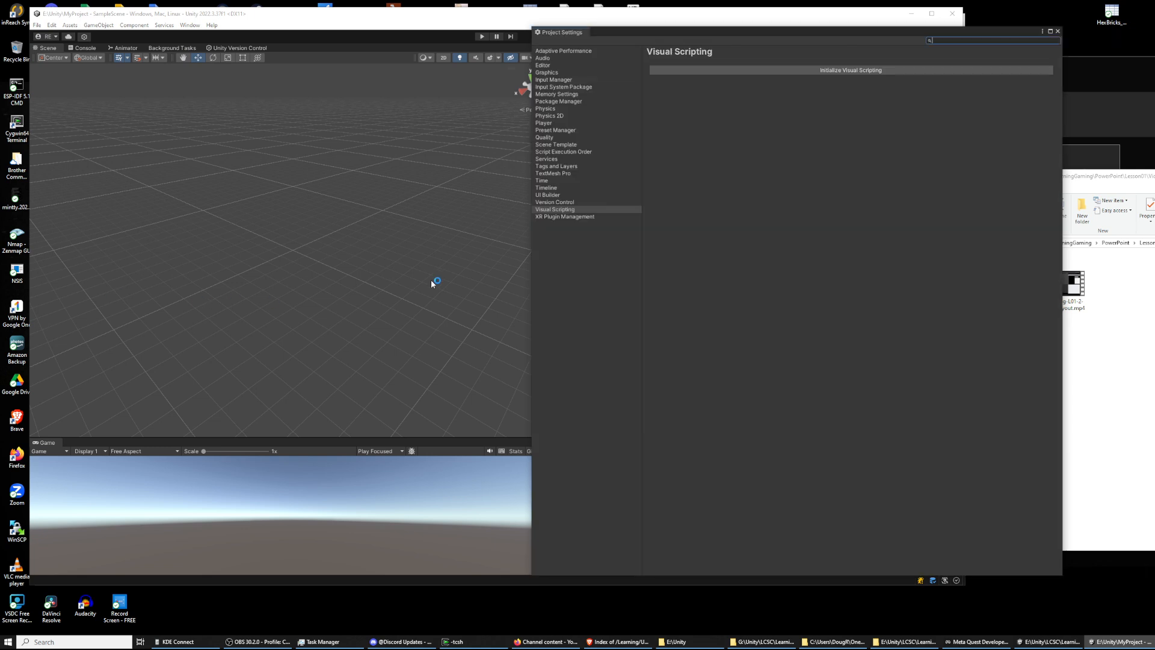
click(546, 124)
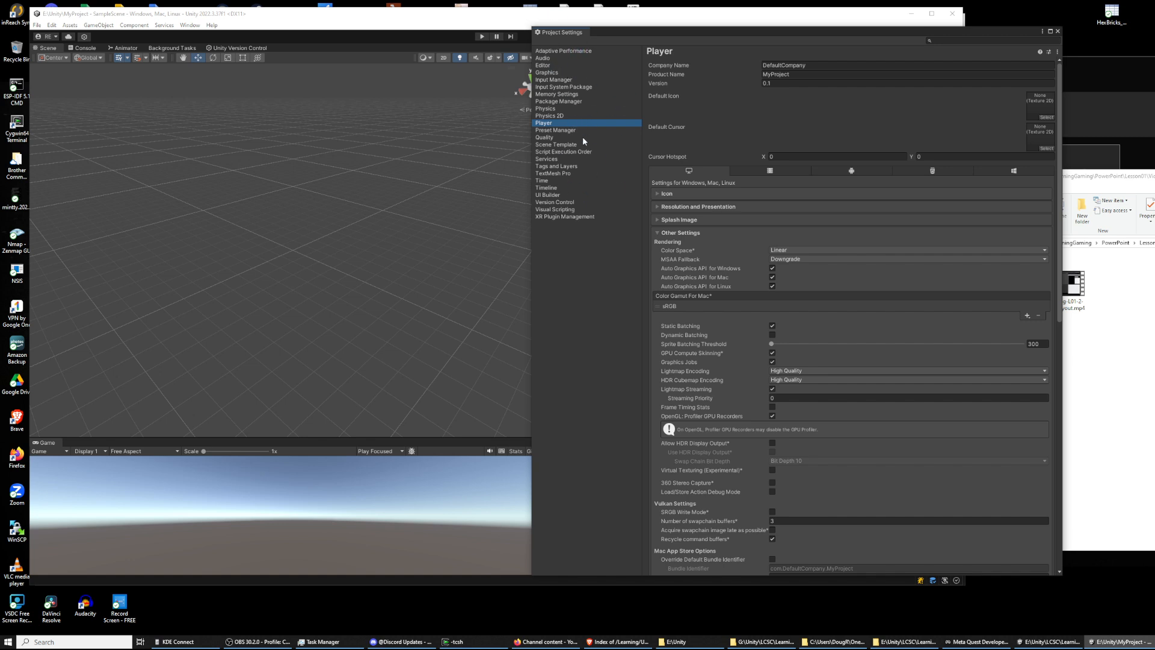
click(817, 64)
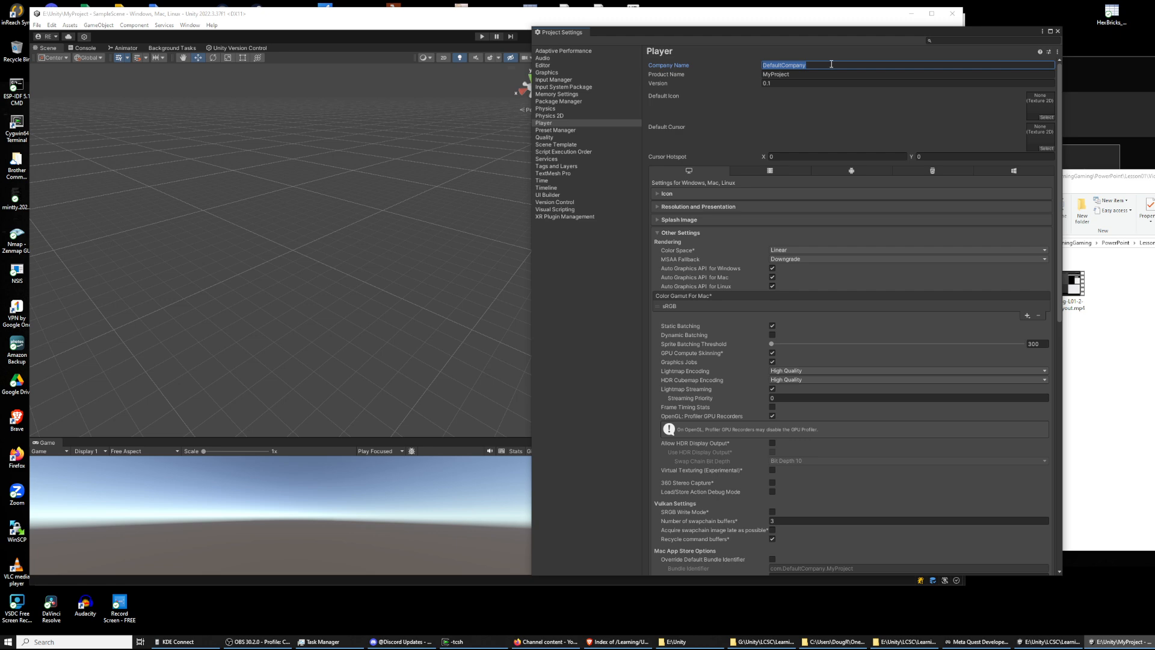
text(RiverExplorer)
key(Tab)
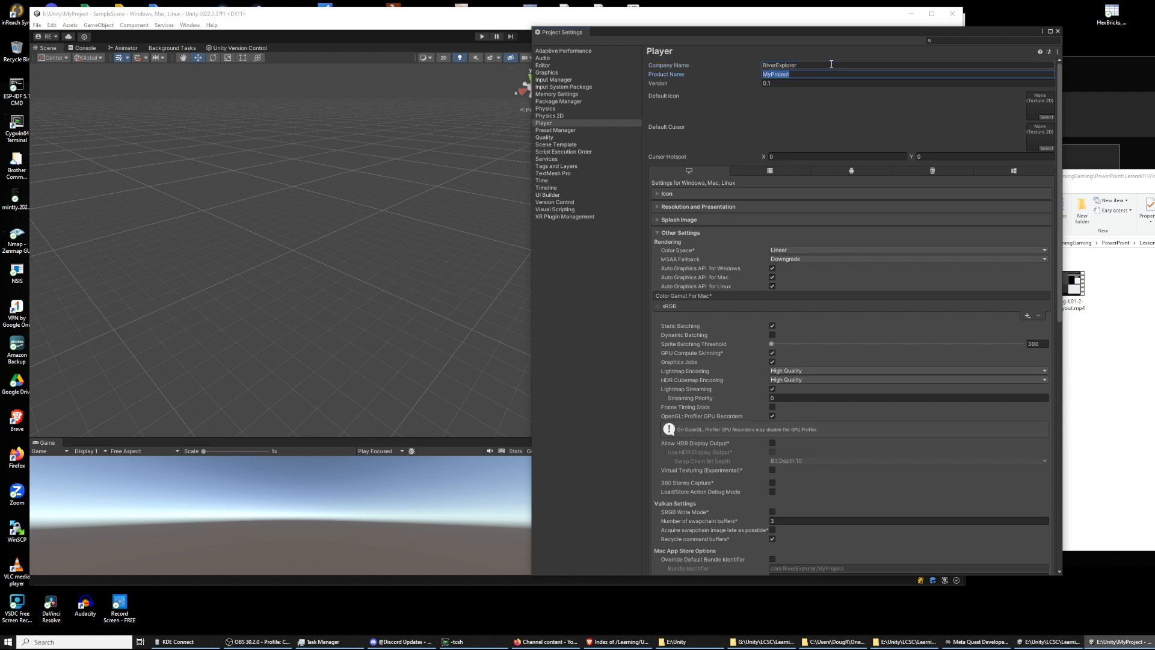
text(MyFirstProject)
key(Tab)
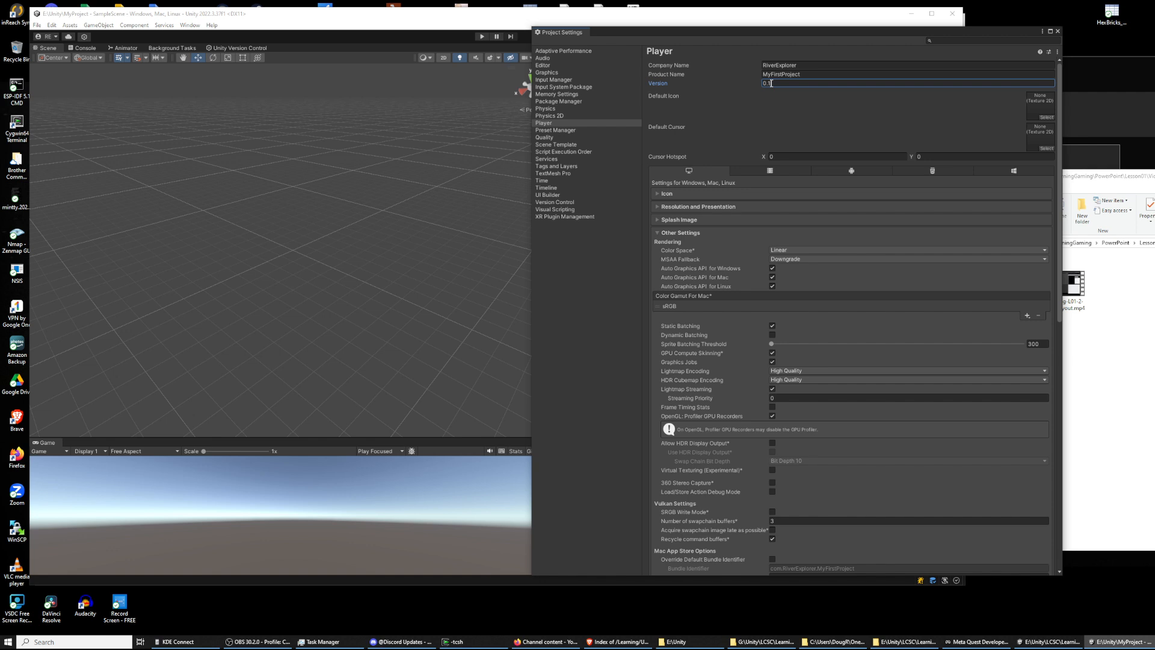
Step: Try a long arbitrary number as the project version and set the version back to 0.1
key(BackSpace)
text(243434234/234)
key(BackSpace)
key(BackSpace)
key(BackSpace)
text(.234234)
key(BackSpace)
key(BackSpace)
key(BackSpace)
key(BackSpace)
key(BackSpace)
key(BackSpace)
key(BackSpace)
key(BackSpace)
key(BackSpace)
key(BackSpace)
key(BackSpace)
key(BackSpace)
key(BackSpace)
key(BackSpace)
key(BackSpace)
key(BackSpace)
key(BackSpace)
key(BackSpace)
text(0.1)
key(Tab)
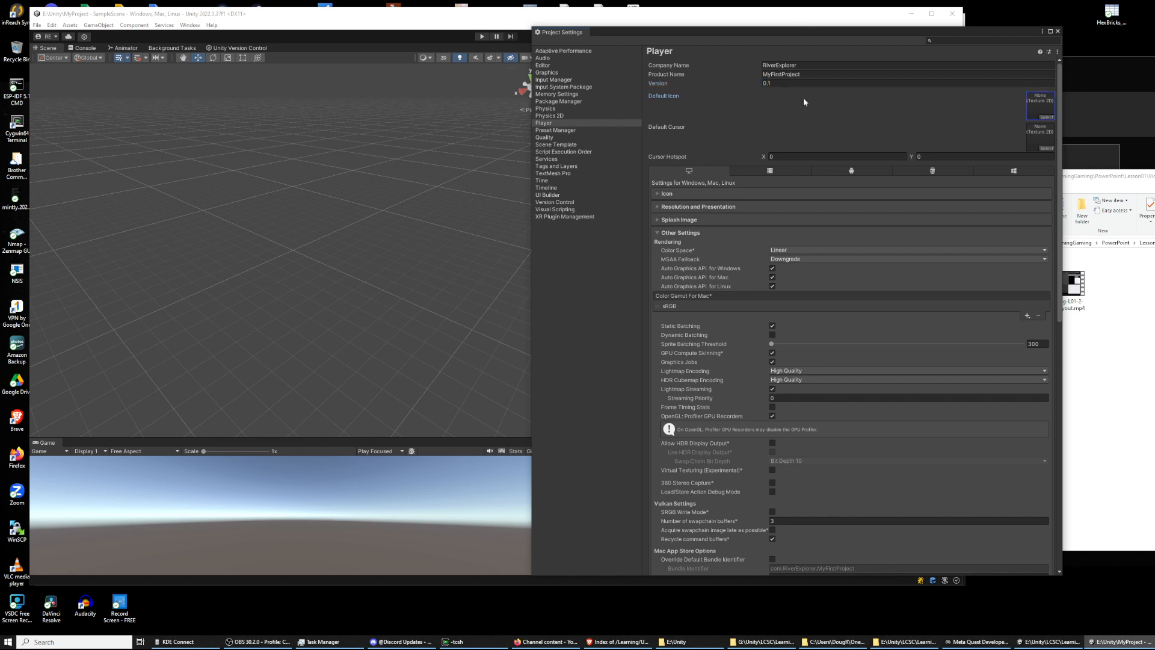
Step: Set the desktop player's fullscreen mode to Windowed under Resolution and Presentation
click(657, 207)
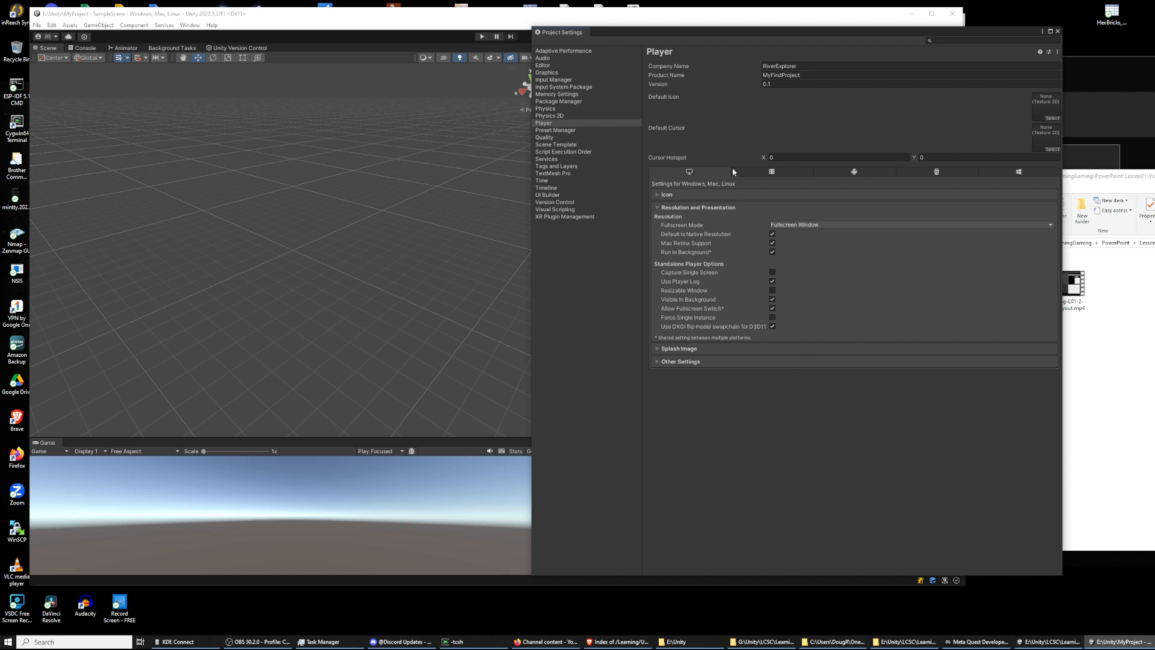
click(801, 227)
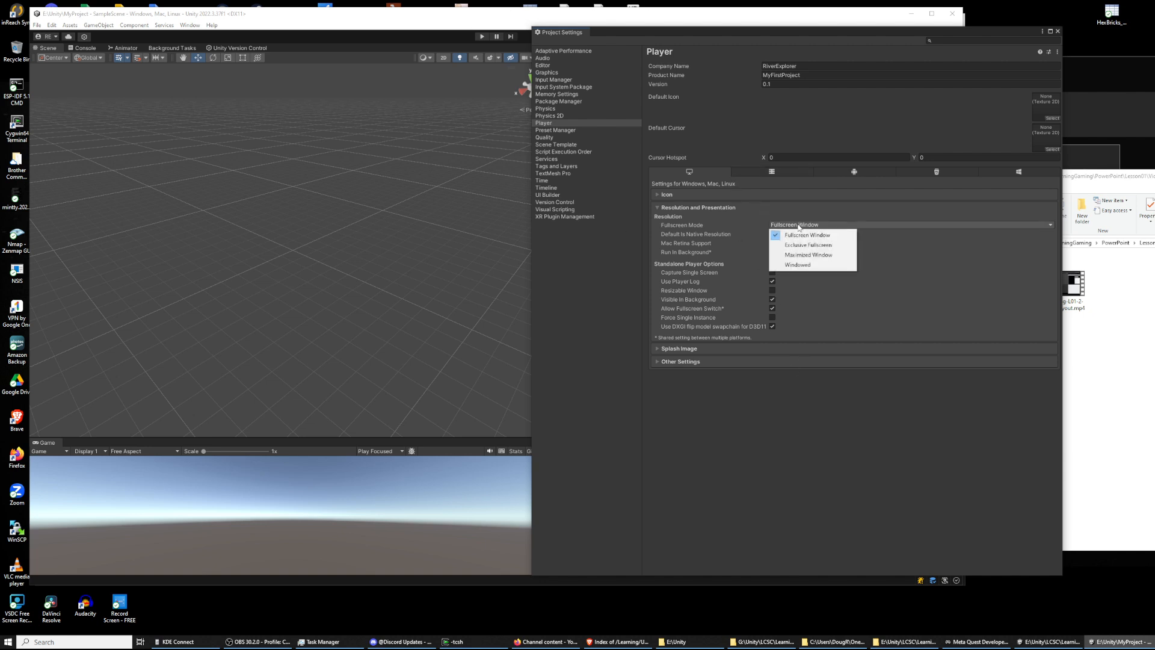
click(790, 264)
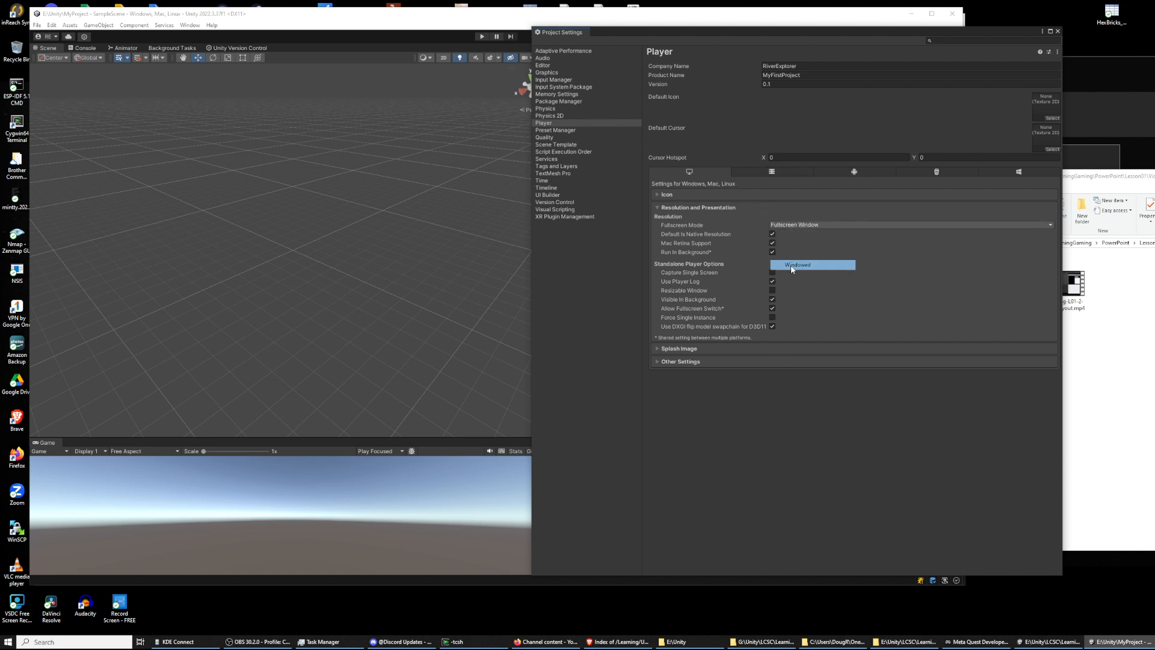
Step: Look through the player settings of the other platforms, including Android, and return to the Windows, Mac, Linux settings
click(690, 172)
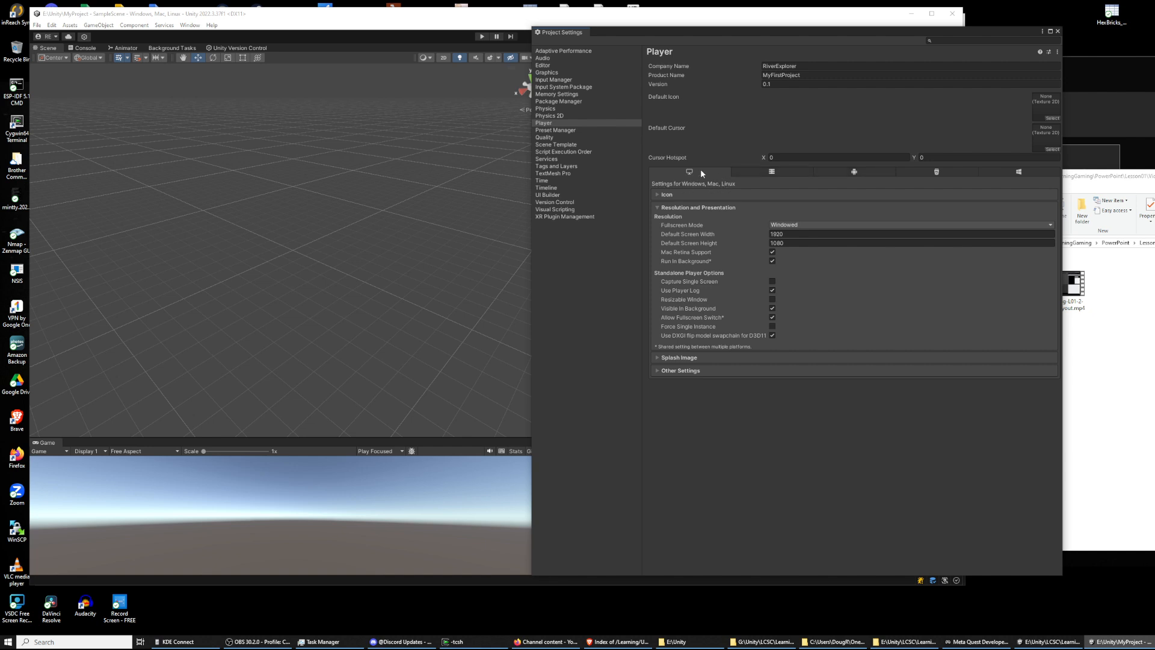
click(843, 173)
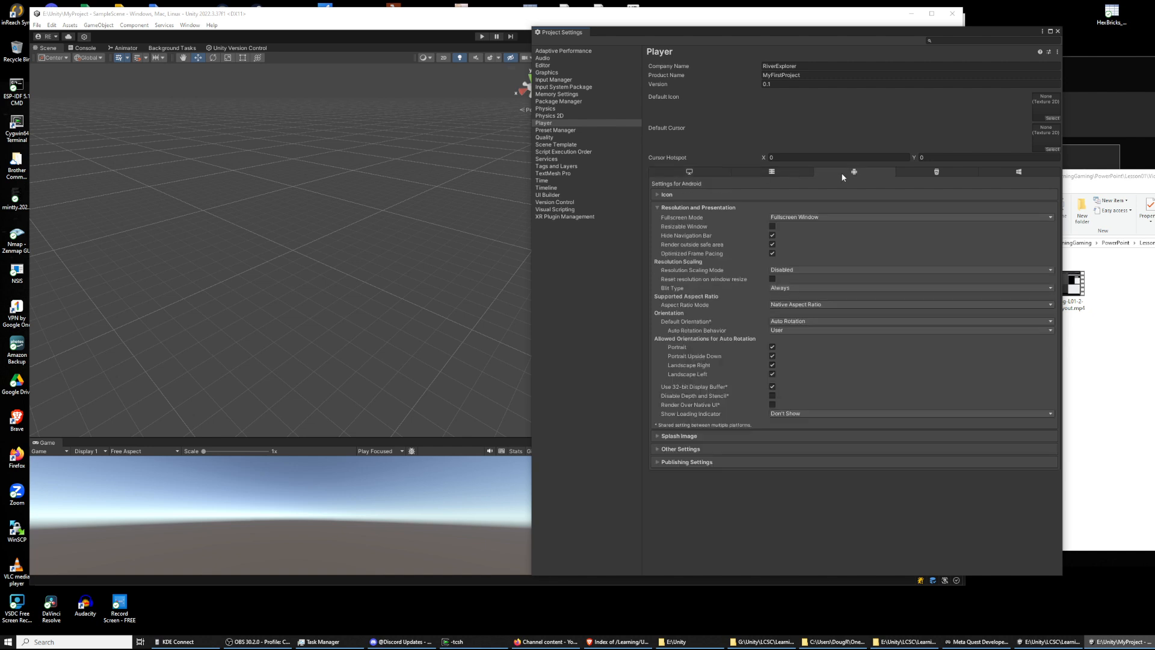
click(756, 171)
click(698, 172)
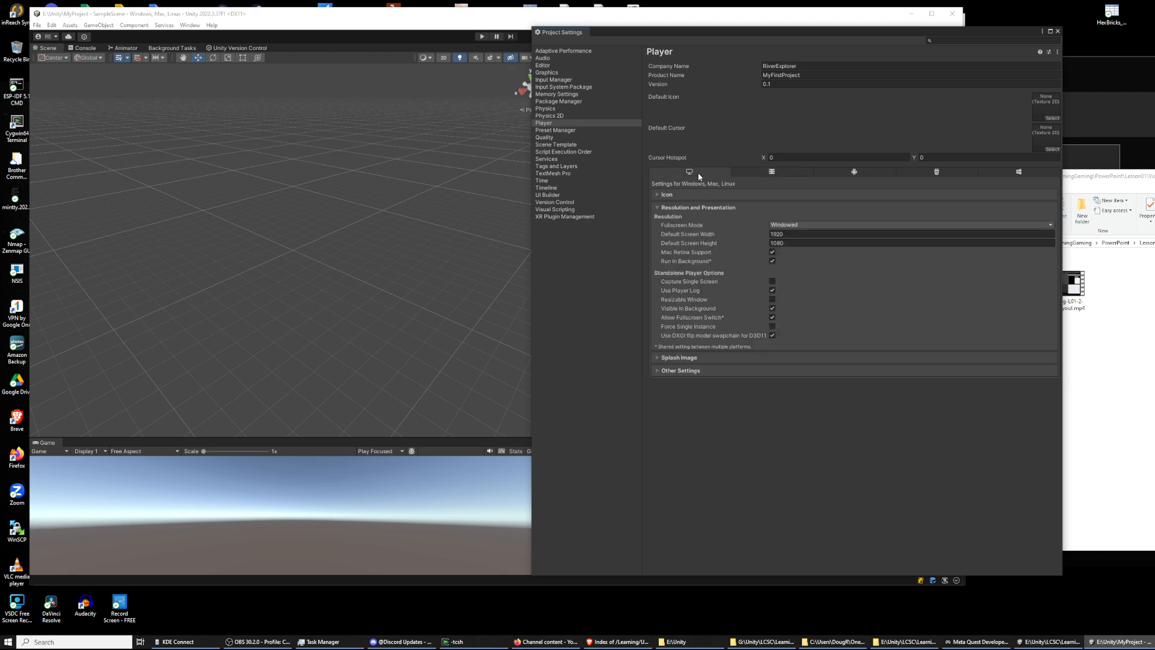
Step: Enable Resizable Window for the desktop player and collapse the Resolution and Presentation settings
click(772, 299)
click(657, 207)
Step: Choose Both for Active Input Handling in the desktop player's Other Settings and close the project settings
click(656, 235)
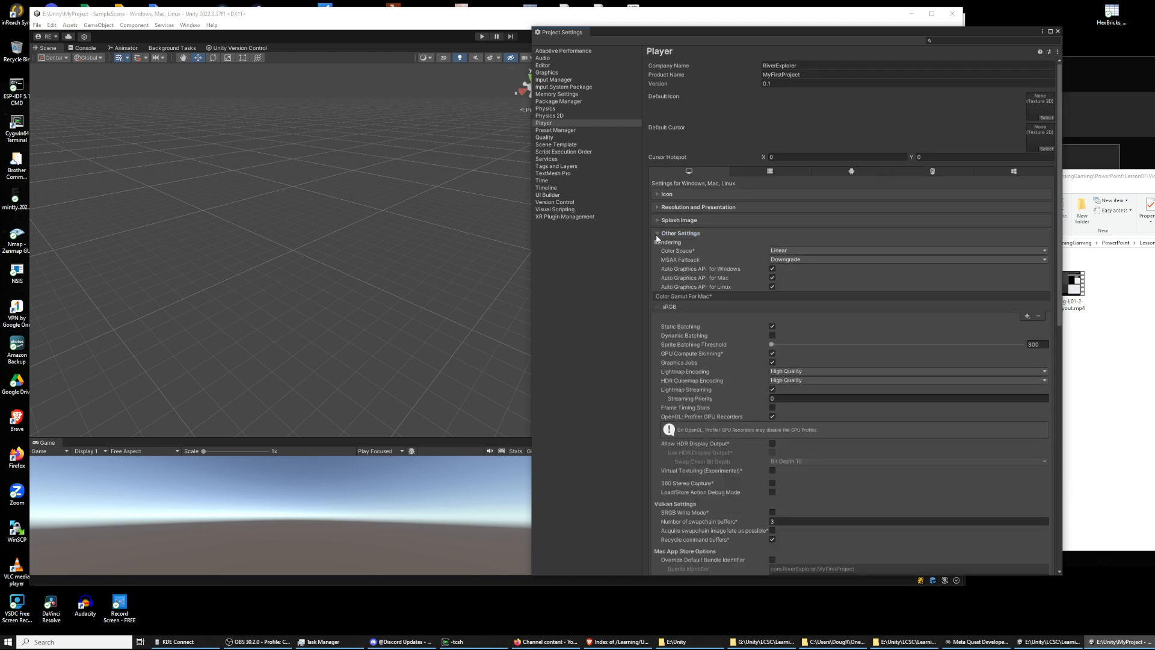
scroll(764, 272, down, 10)
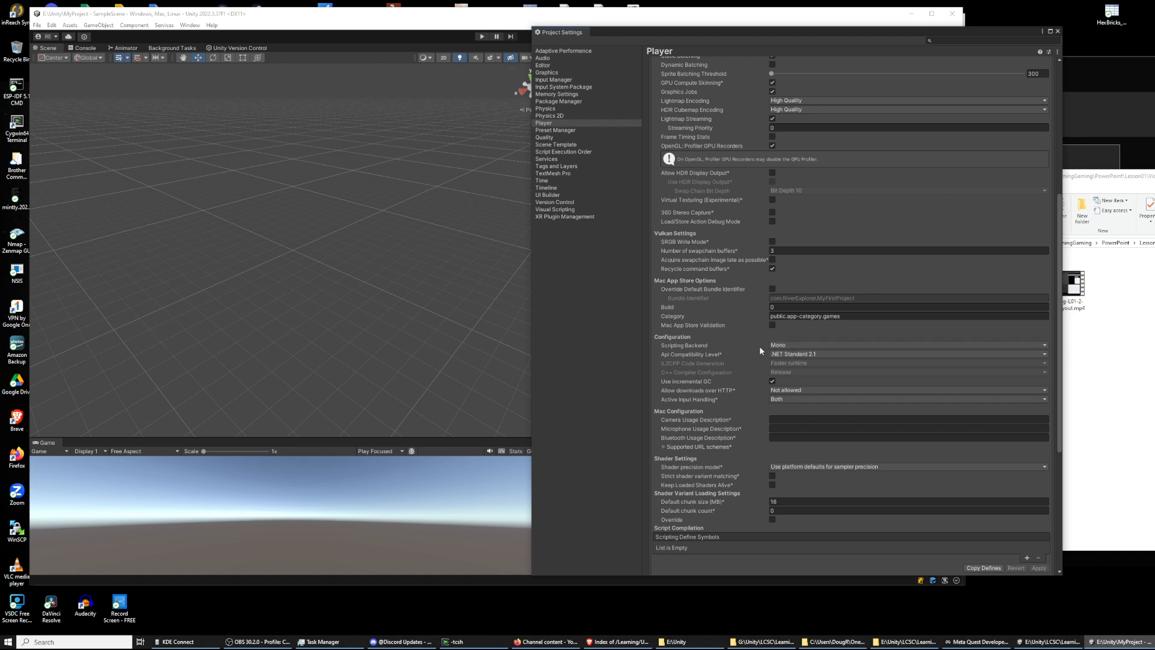
scroll(760, 353, down, 3)
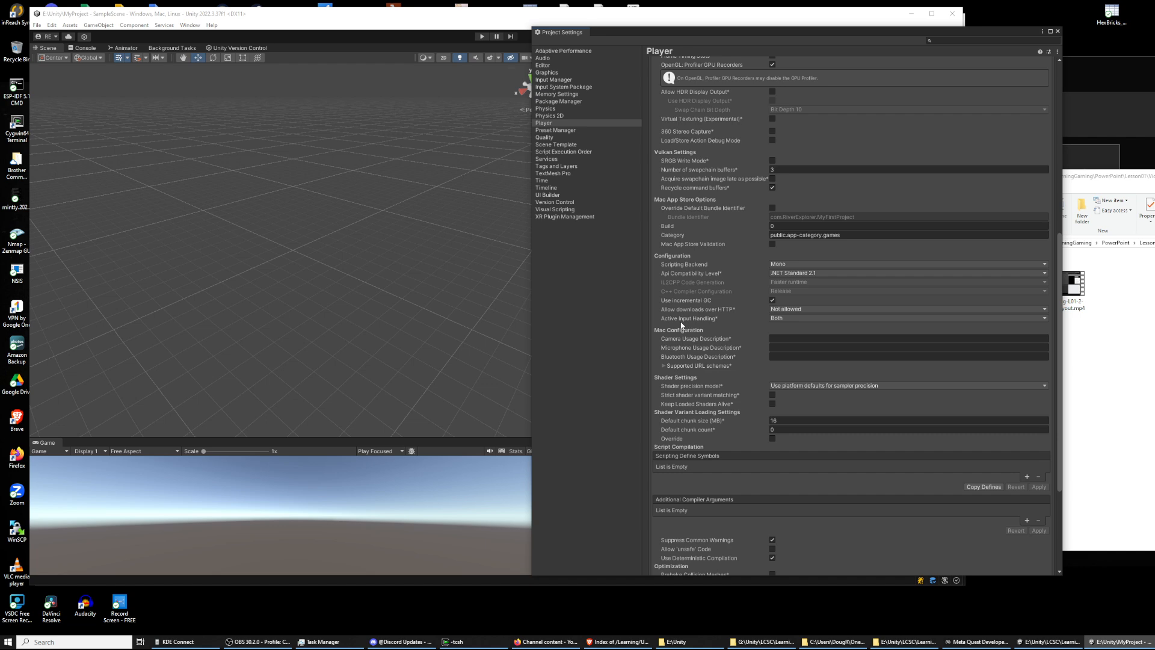
click(777, 319)
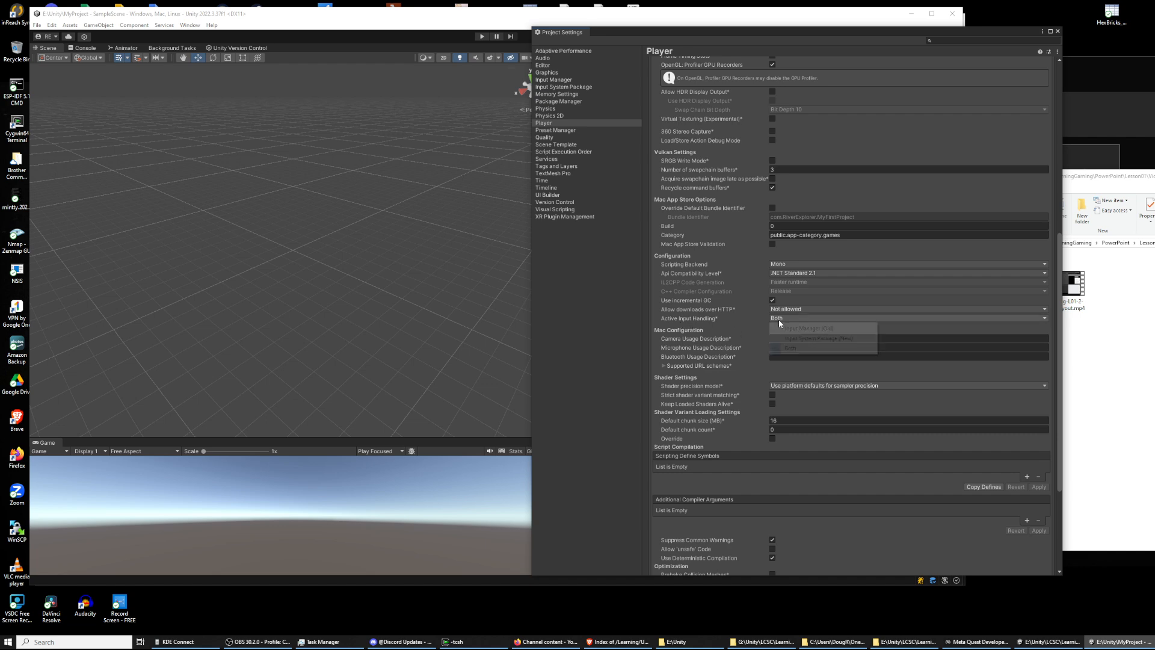
click(760, 324)
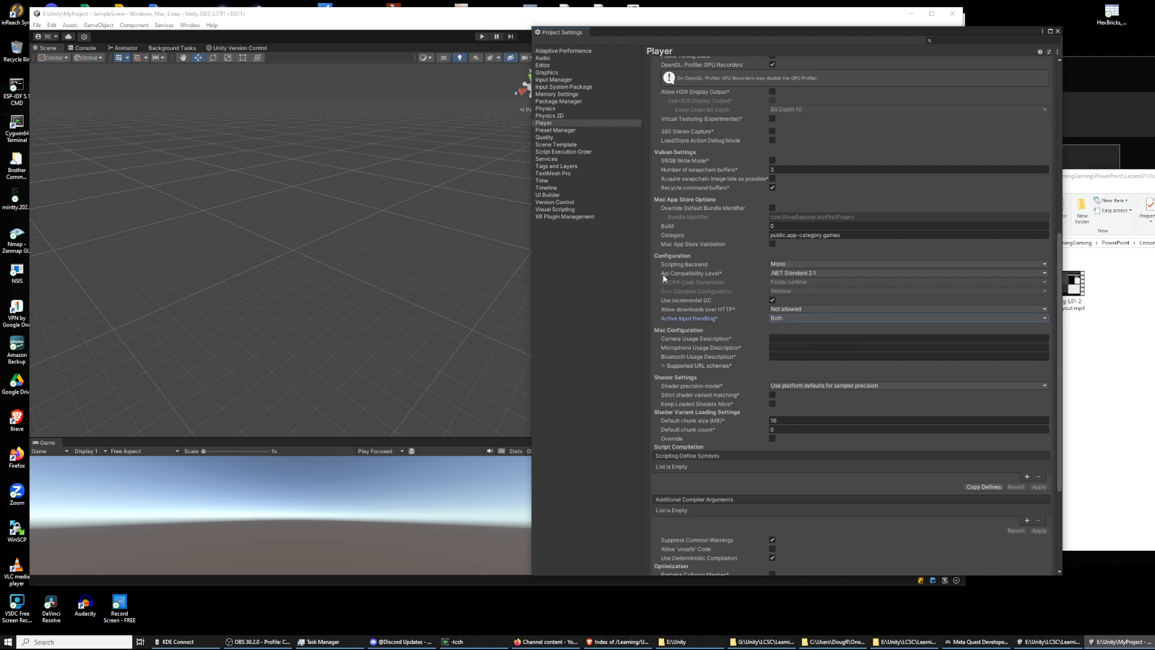
click(778, 319)
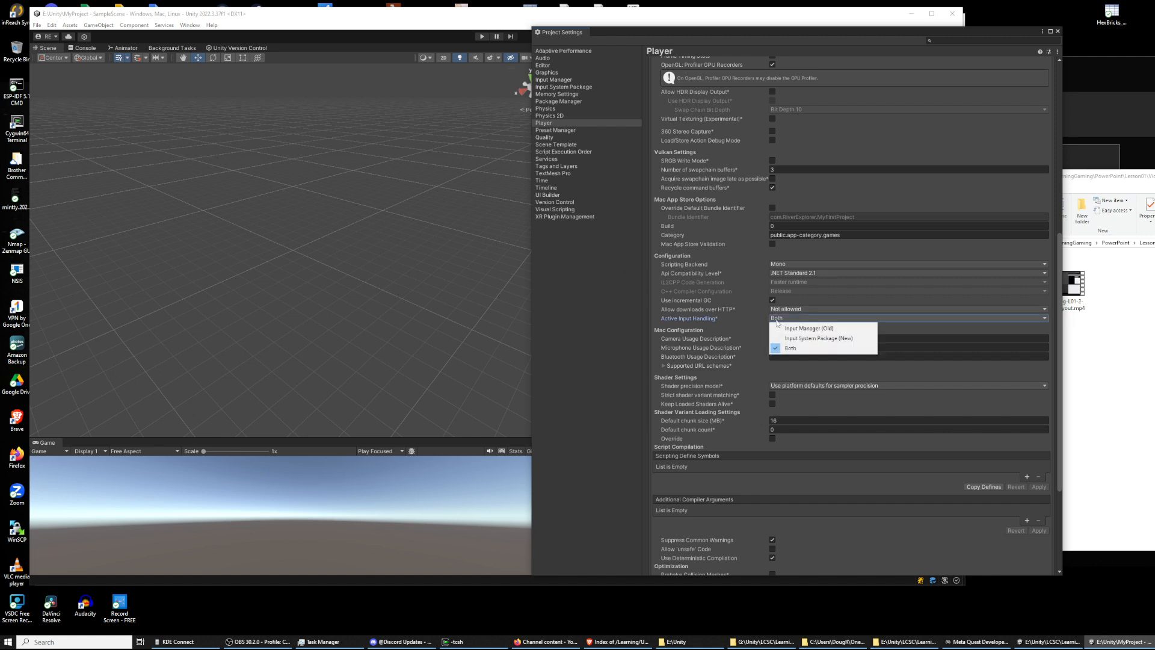
click(808, 349)
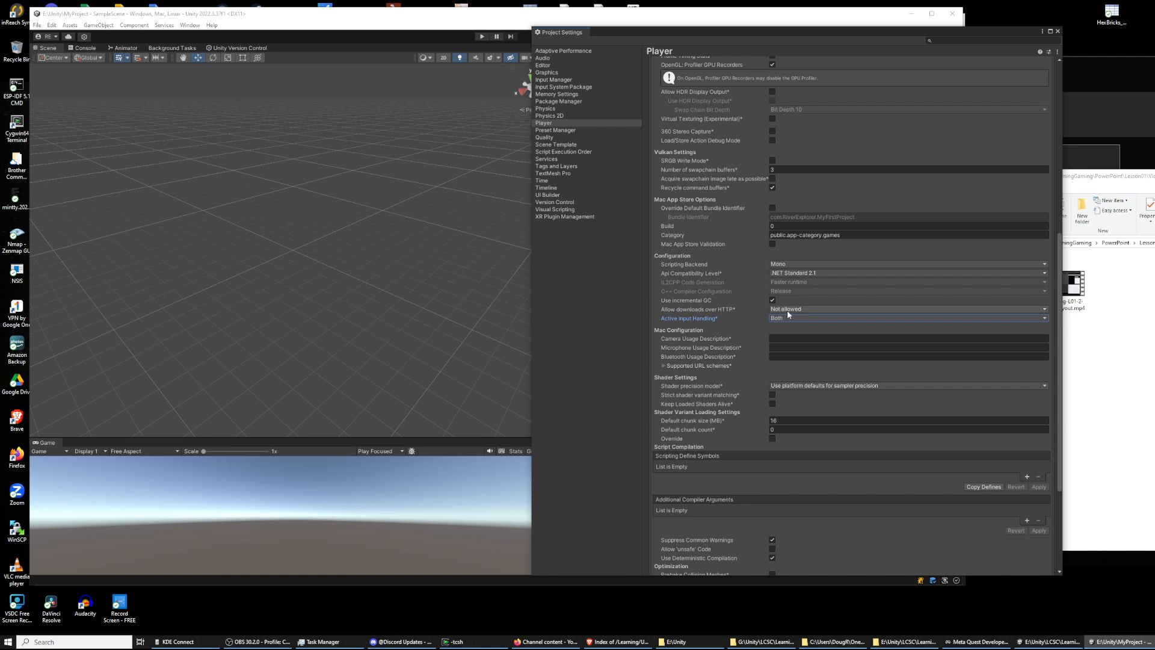
scroll(788, 310, down, 5)
scroll(788, 309, up, 6)
scroll(782, 308, up, 3)
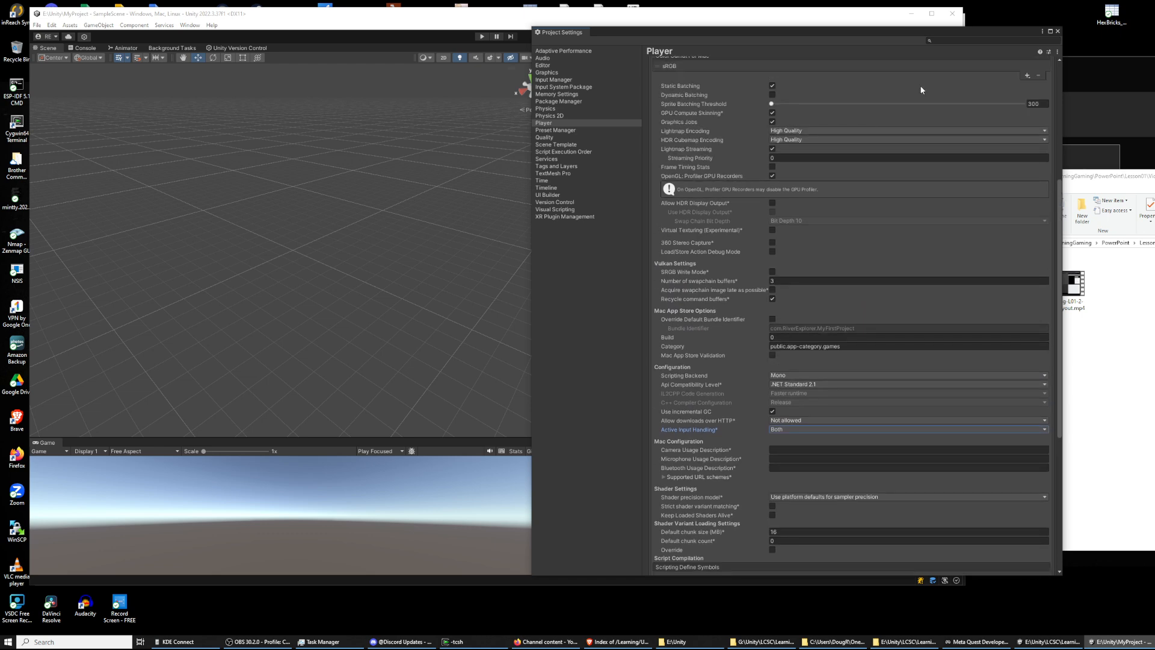
click(1058, 32)
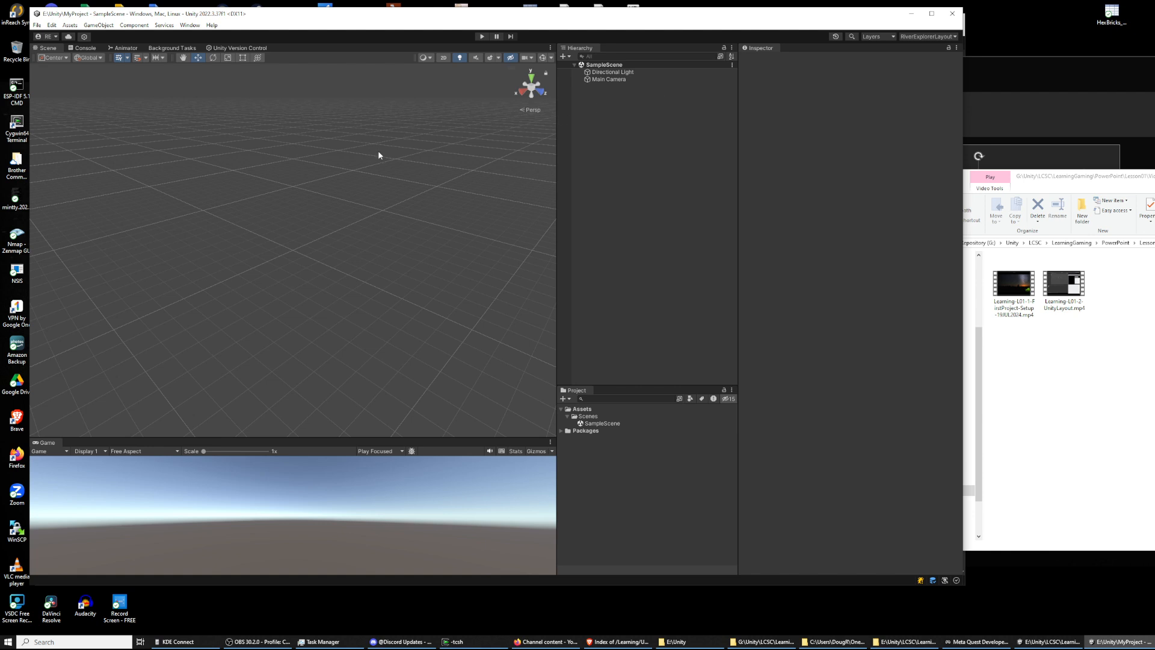